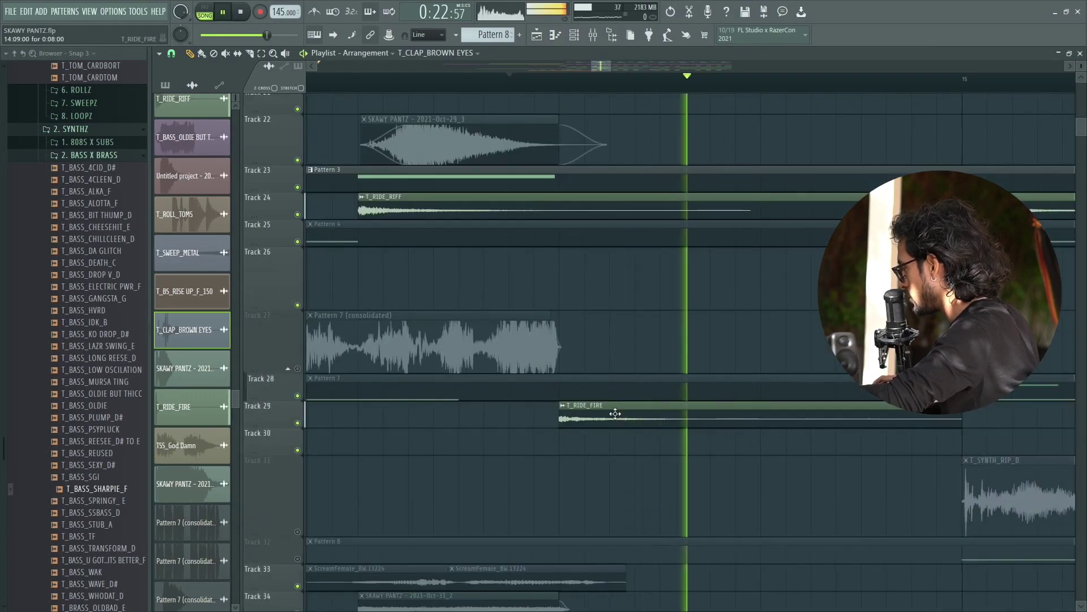
Stop the song and select the T_RIDE_FIRE ride clip in the Playlist.
{"action": "key", "text": "space"}
{"action": "left_click", "coordinate": [612, 416]}
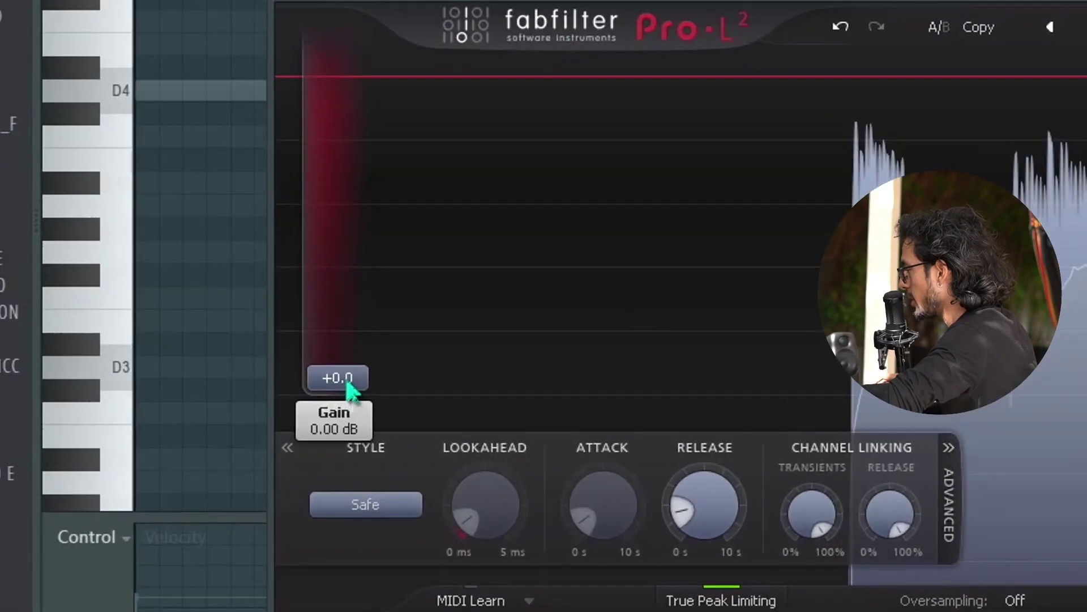
Push the SUB channel's Pro-L 2 gain from +0.0 to about +9.3 dB.
{"action": "left_click_drag", "start_coordinate": [288, 408], "coordinate": [296, 363]}
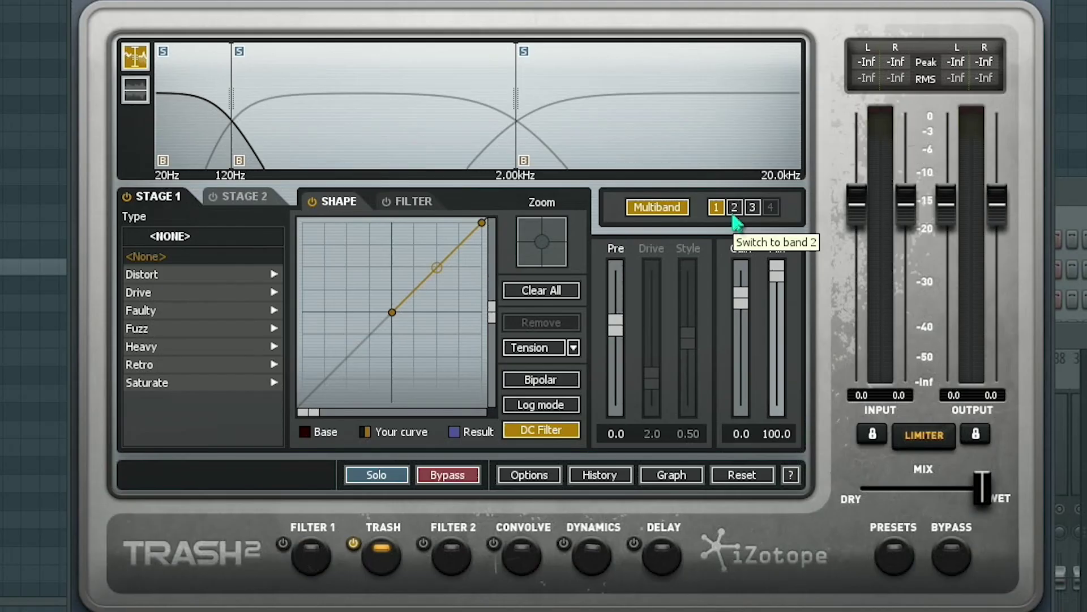
Inspect Trash 2's band 3, then raise band 2's Smooth fuzz mix from 0 to 100.
{"action": "left_click", "coordinate": [657, 206]}
{"action": "left_click", "coordinate": [753, 208]}
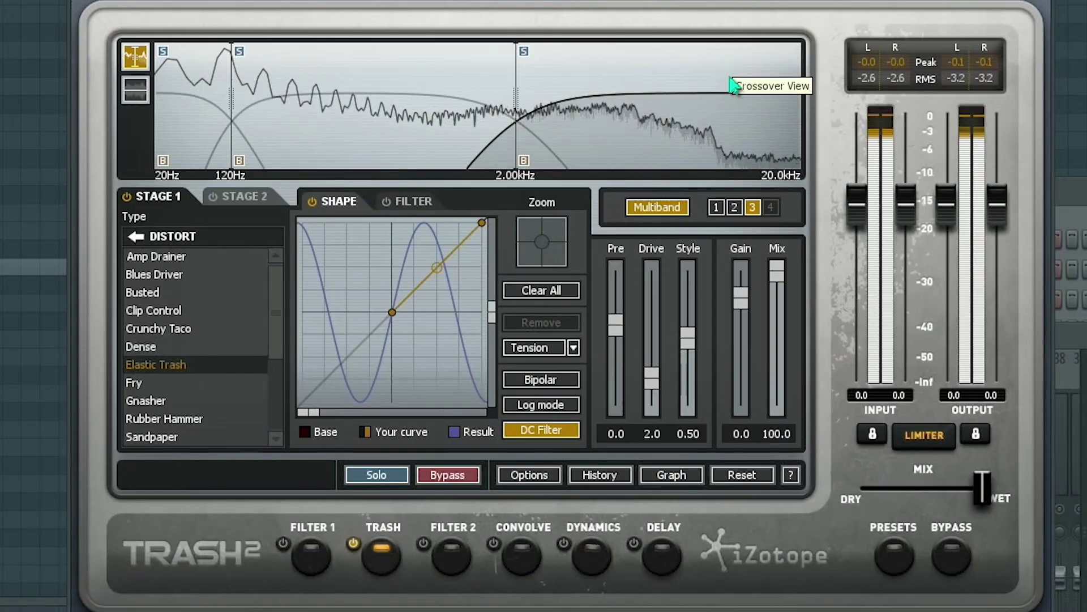
{"action": "left_click", "coordinate": [419, 85]}
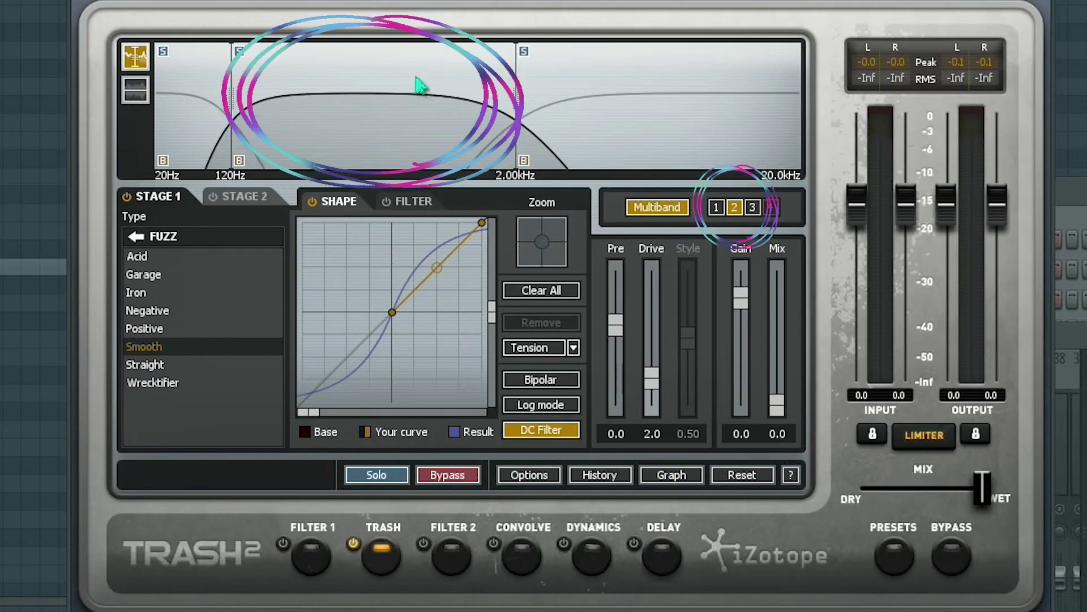
{"action": "mouse_move", "coordinate": [777, 404]}
{"action": "left_mouse_down"}
{"action": "mouse_move", "coordinate": [784, 285]}
{"action": "mouse_move", "coordinate": [781, 419]}
{"action": "mouse_move", "coordinate": [778, 269]}
{"action": "left_mouse_up"}
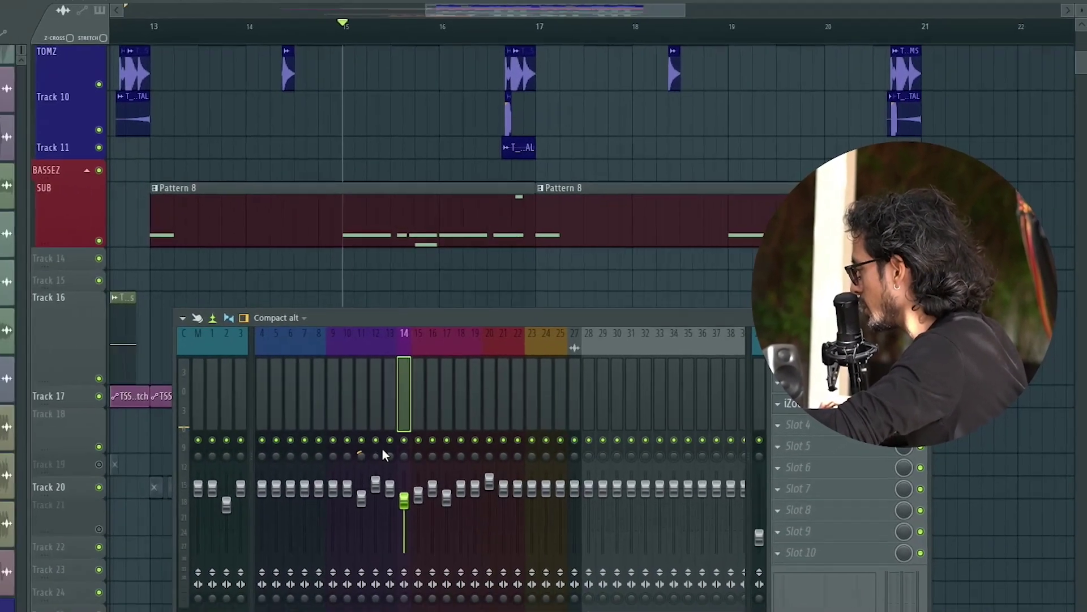
Close the mixer and scroll up to Serum's BS Cheeseburger bass from Threat High Voltage.
{"action": "key", "text": "F9"}
{"action": "scroll", "coordinate": [549, 274], "scroll_direction": "up", "scroll_amount": 4}
{"action": "scroll", "coordinate": [589, 230], "scroll_direction": "up", "scroll_amount": 3, "text": "alt"}
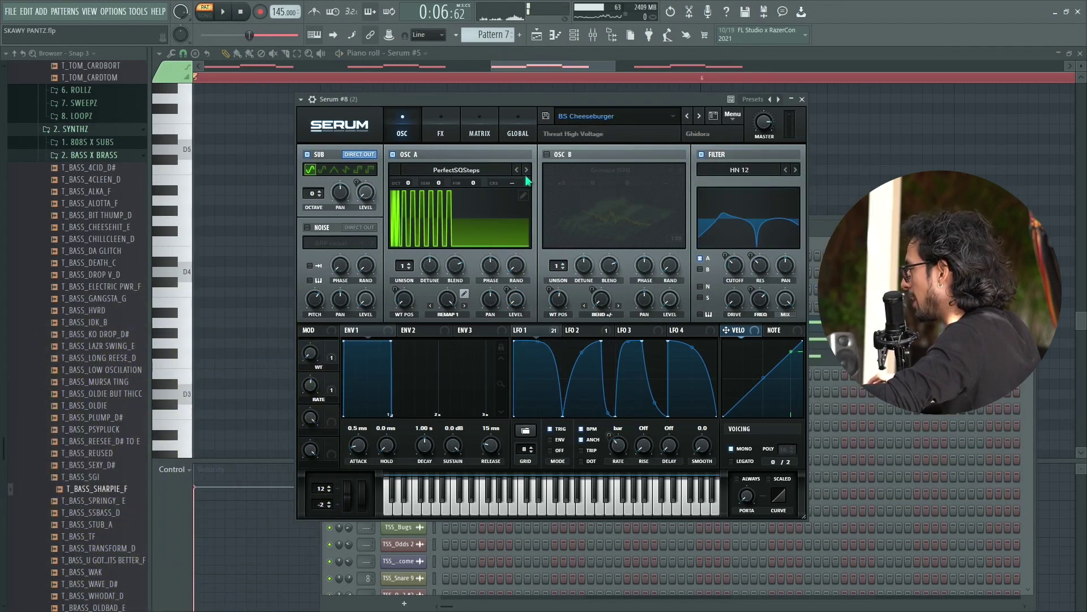
Open Serum's OSC A wavetable list and preview the Pattern 7 resample through its Pro-Q 3.
{"action": "left_click", "coordinate": [491, 171]}
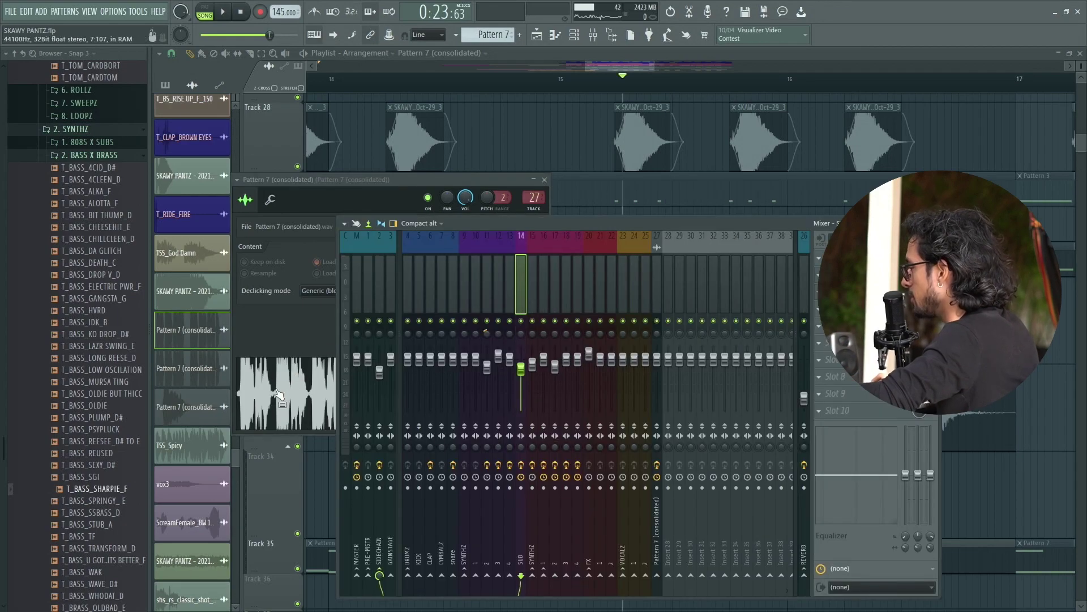
{"action": "left_click", "coordinate": [277, 394]}
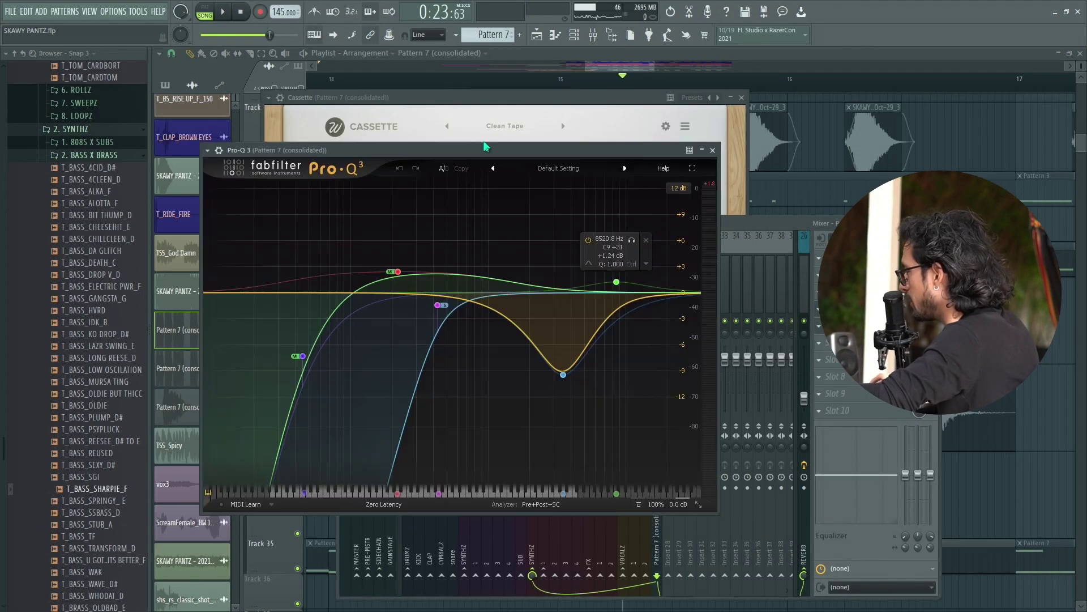
{"action": "left_click_drag", "start_coordinate": [495, 162], "coordinate": [566, 114]}
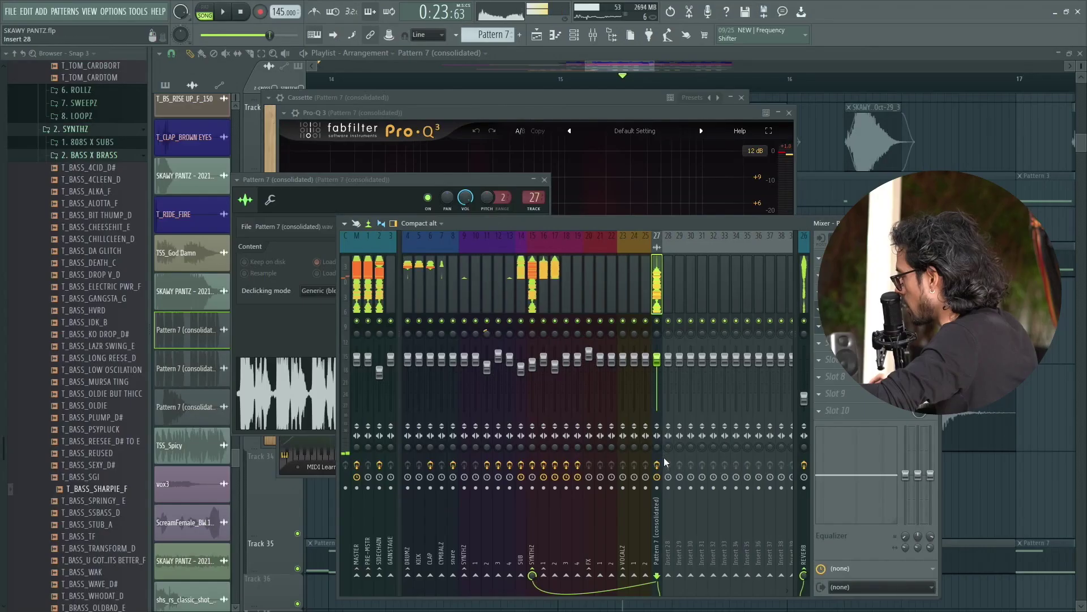
{"action": "left_click", "coordinate": [314, 417]}
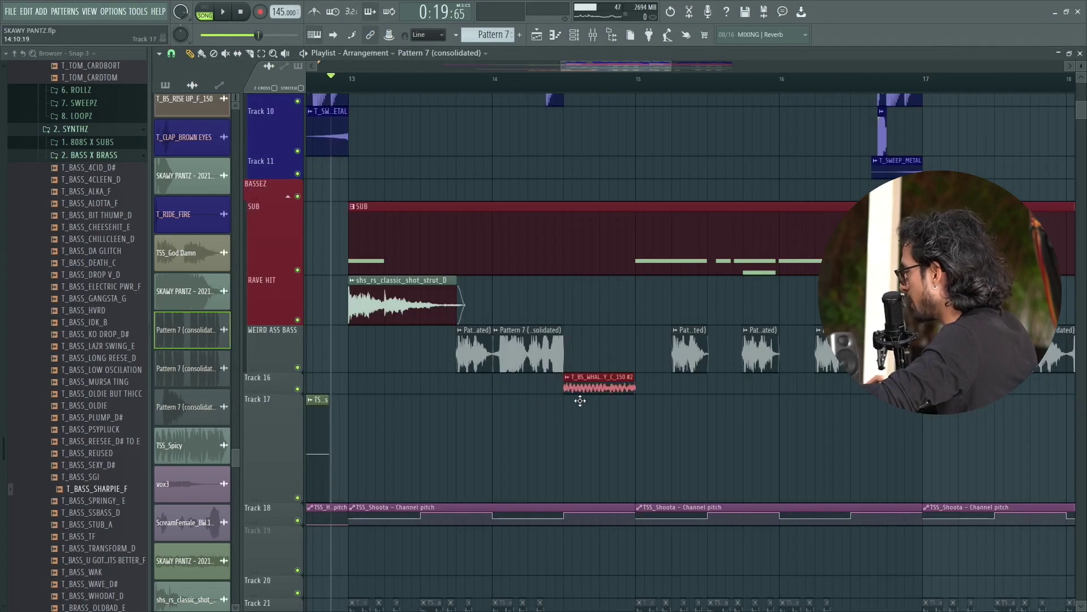
Open the T_BS_WHALE CRY clip's settings and load its sample into the audio editor.
{"action": "scroll", "coordinate": [299, 397], "scroll_direction": "up", "scroll_amount": 1}
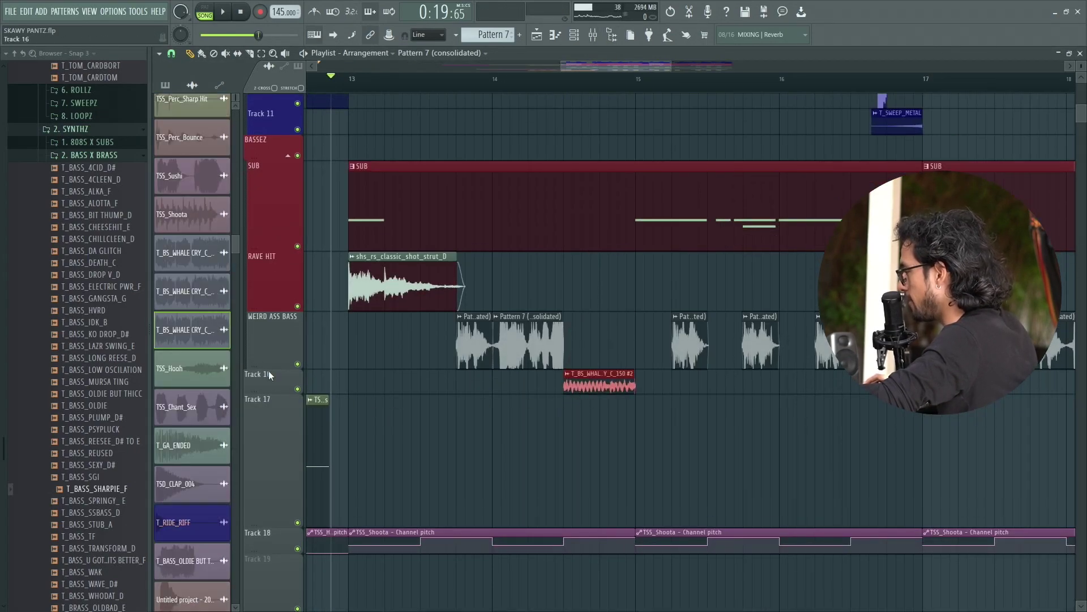
{"action": "scroll", "coordinate": [555, 348], "scroll_direction": "up", "scroll_amount": 2}
{"action": "double_click", "coordinate": [555, 347]}
{"action": "right_click", "coordinate": [359, 343]}
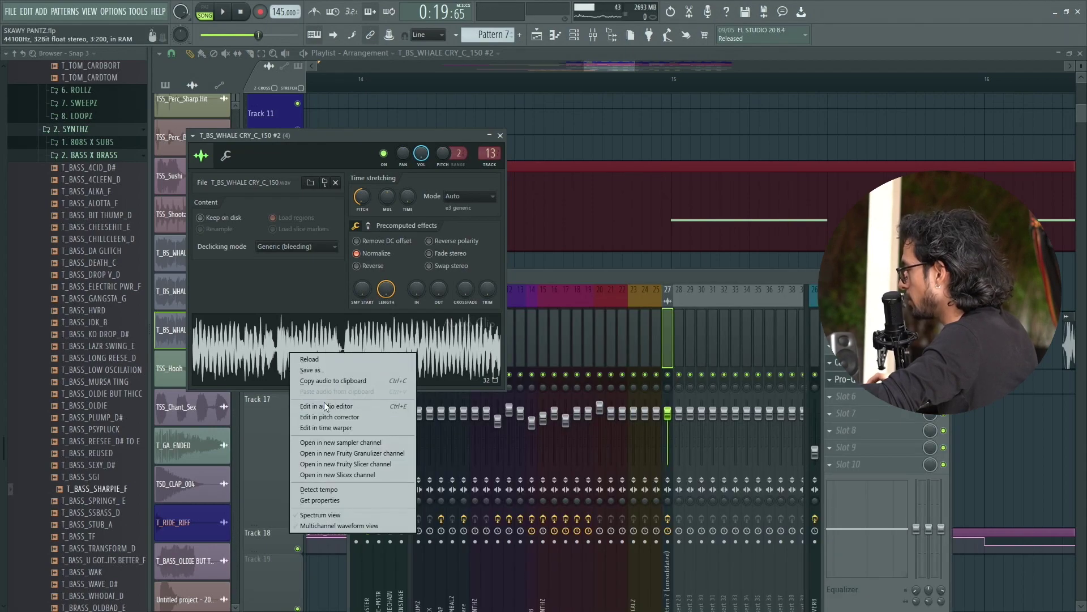
{"action": "left_click", "coordinate": [362, 407]}
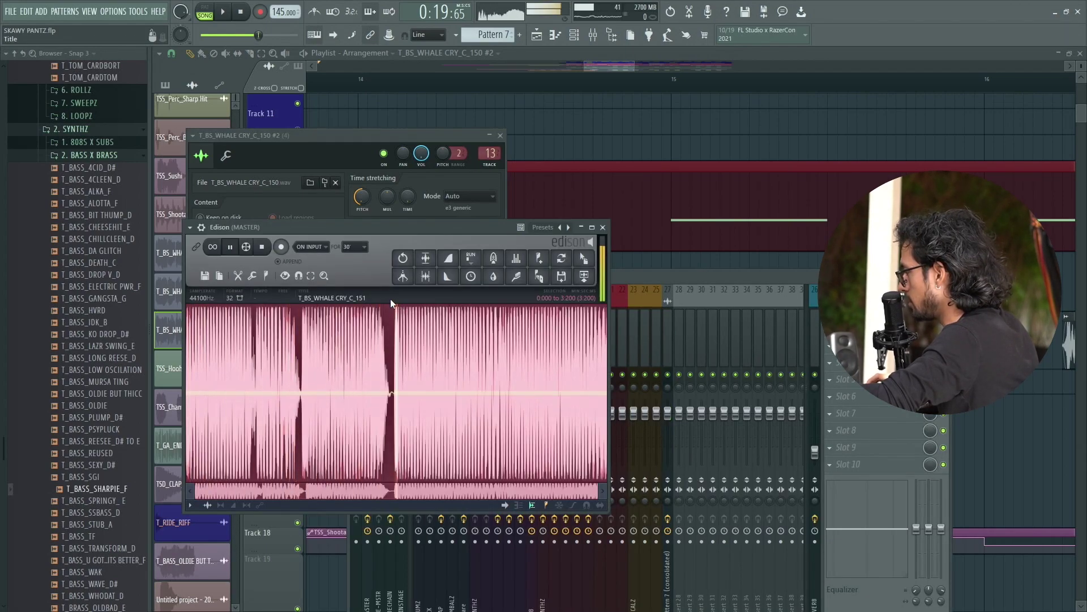
Close the audio editor and arrange the whale-cry settings beside its Pro-Q 3 window.
{"action": "key", "text": "space"}
{"action": "left_click", "coordinate": [603, 227]}
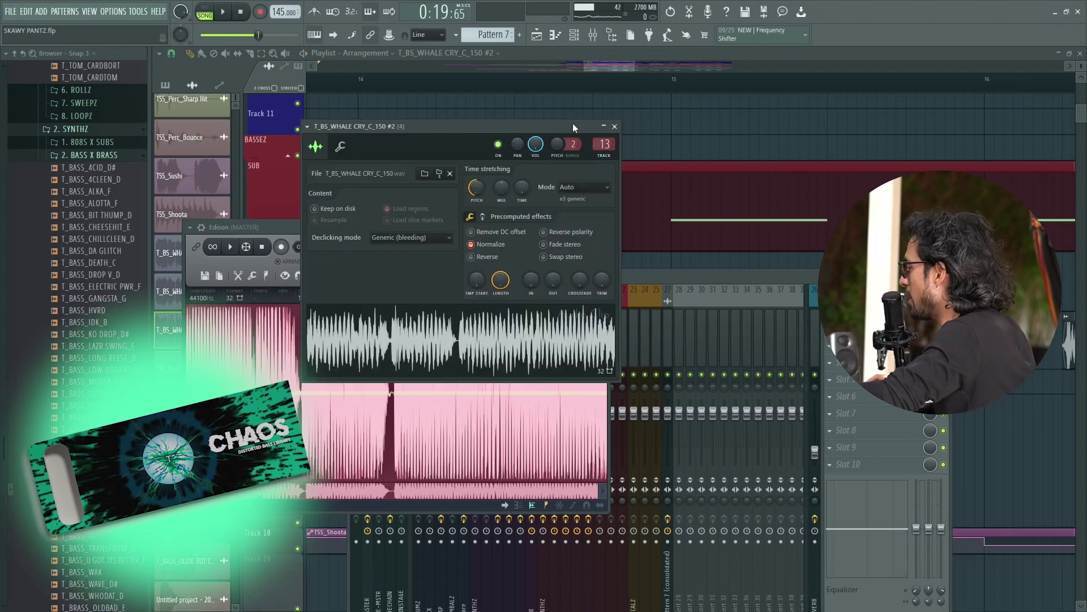
{"action": "left_click_drag", "start_coordinate": [506, 122], "coordinate": [635, 101]}
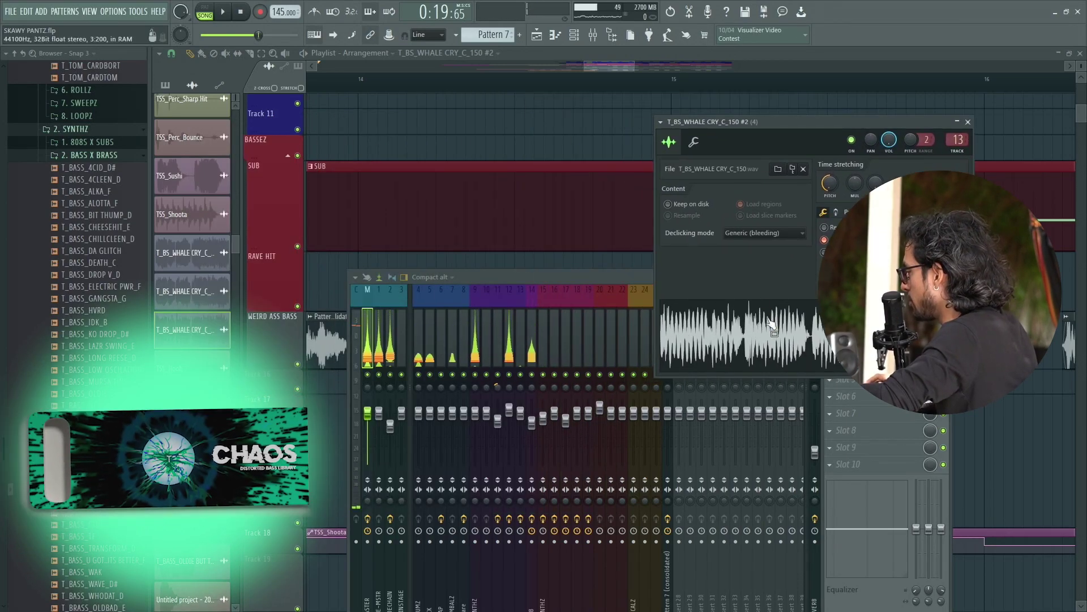
{"action": "left_click_drag", "start_coordinate": [488, 143], "coordinate": [486, 129]}
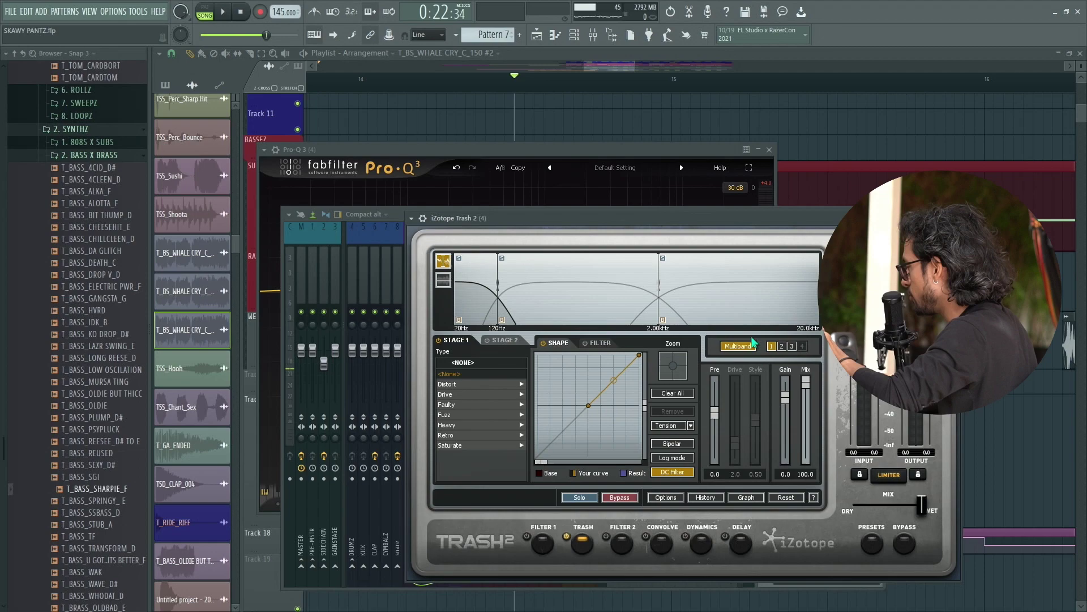
Show Trash 2's third band Faulty Uncontrolled Static distortion on the whale-cry bass.
{"action": "left_click", "coordinate": [785, 346]}
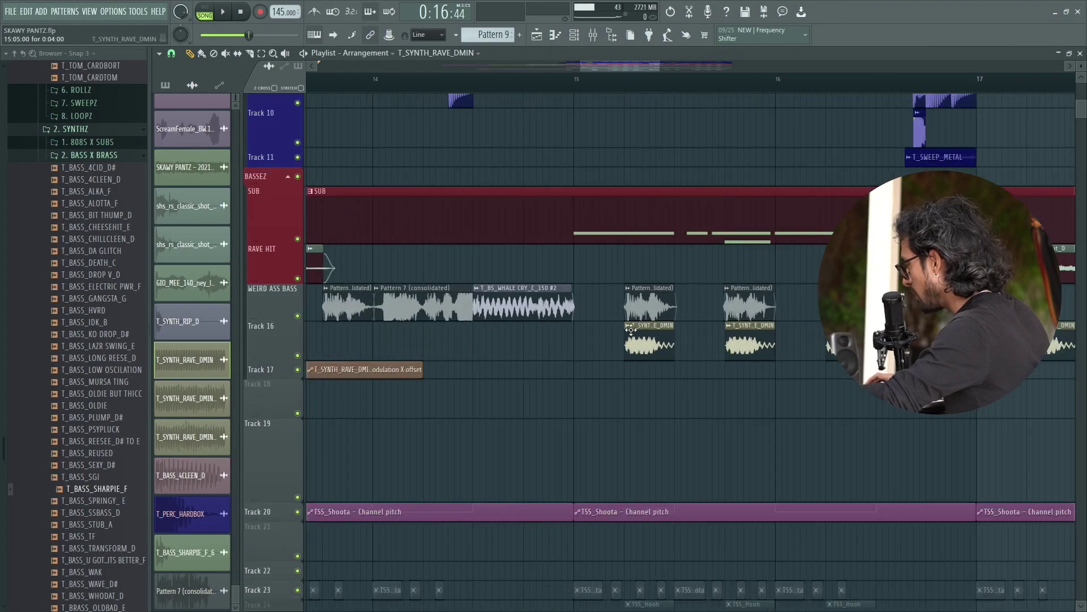
Play the drop, scroll down to the SYNTH lane and open T_SYNTH_RIP_D's clip settings.
{"action": "key", "text": "space"}
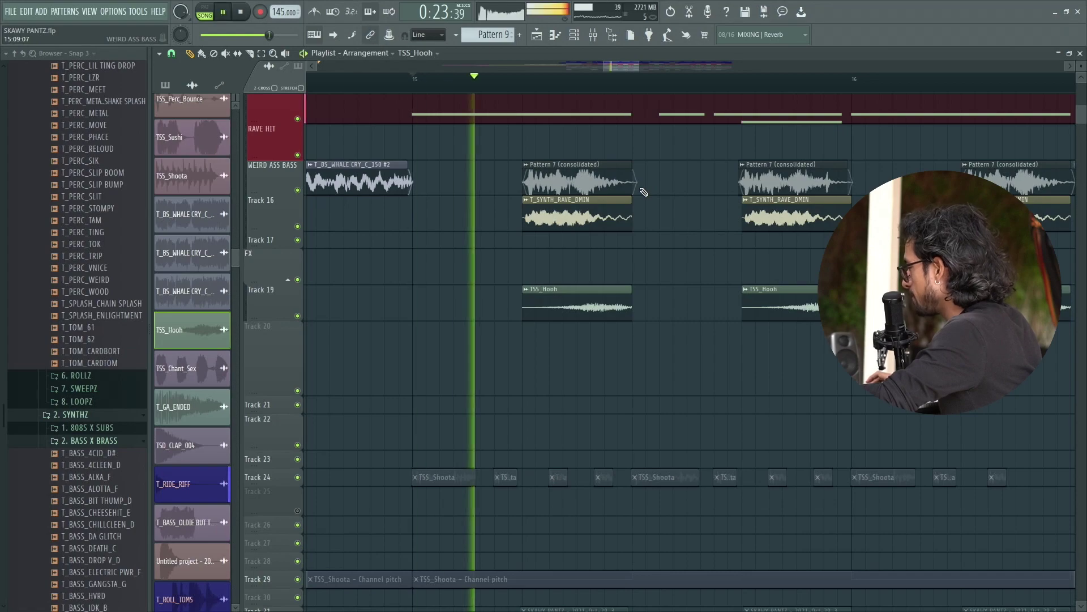
{"action": "scroll", "coordinate": [640, 190], "scroll_direction": "down", "scroll_amount": 3}
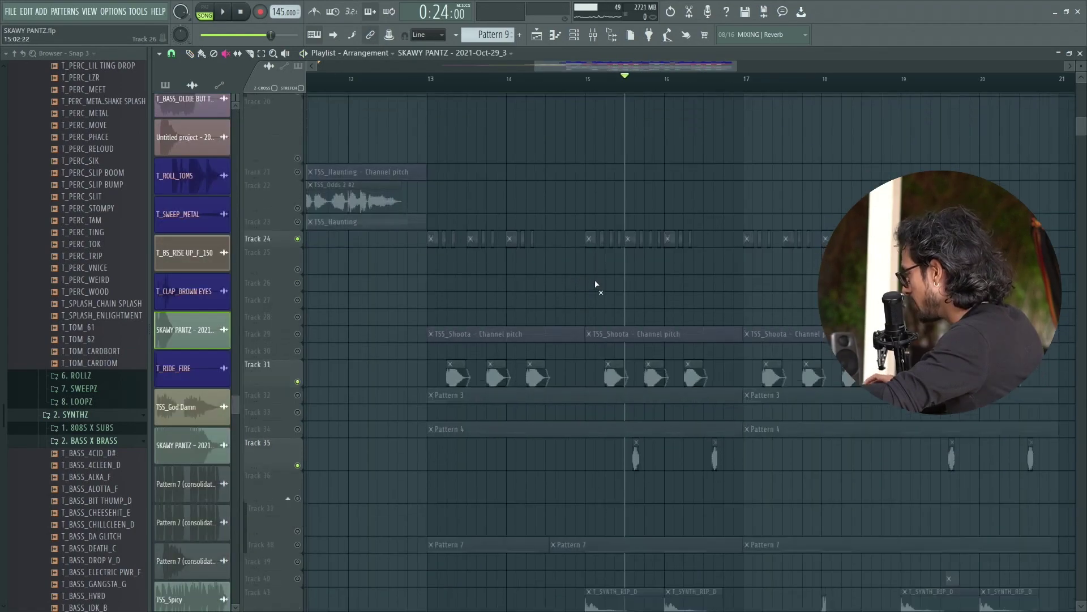
{"action": "scroll", "coordinate": [651, 317], "scroll_direction": "down", "scroll_amount": 3}
{"action": "scroll", "coordinate": [737, 363], "scroll_direction": "down", "scroll_amount": 3}
{"action": "scroll", "coordinate": [679, 351], "scroll_direction": "down", "scroll_amount": 3}
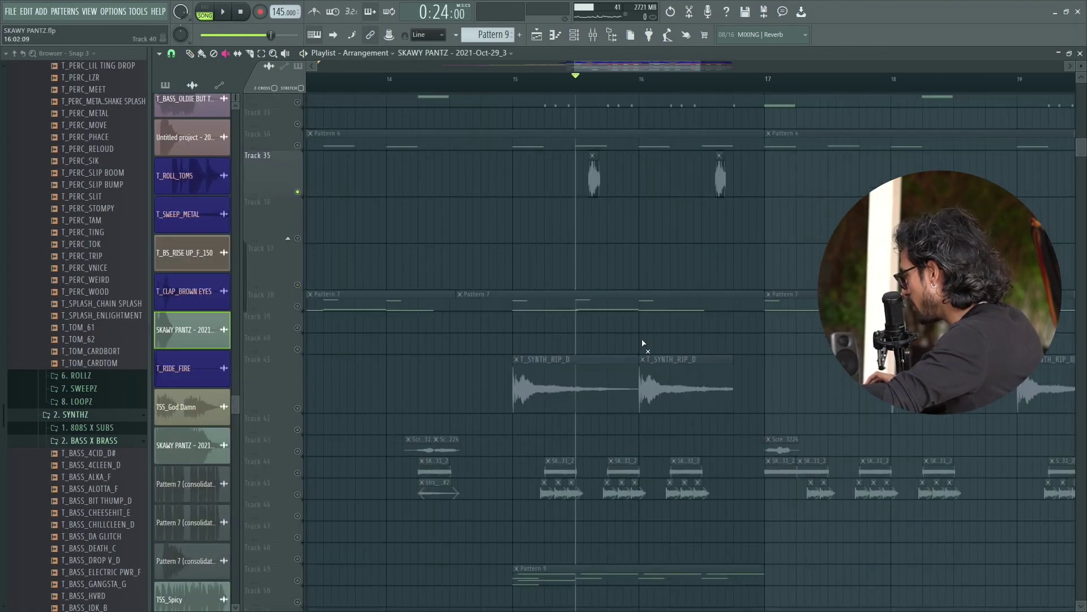
{"action": "scroll", "coordinate": [547, 341], "scroll_direction": "down", "scroll_amount": 3}
{"action": "double_click", "coordinate": [564, 386]}
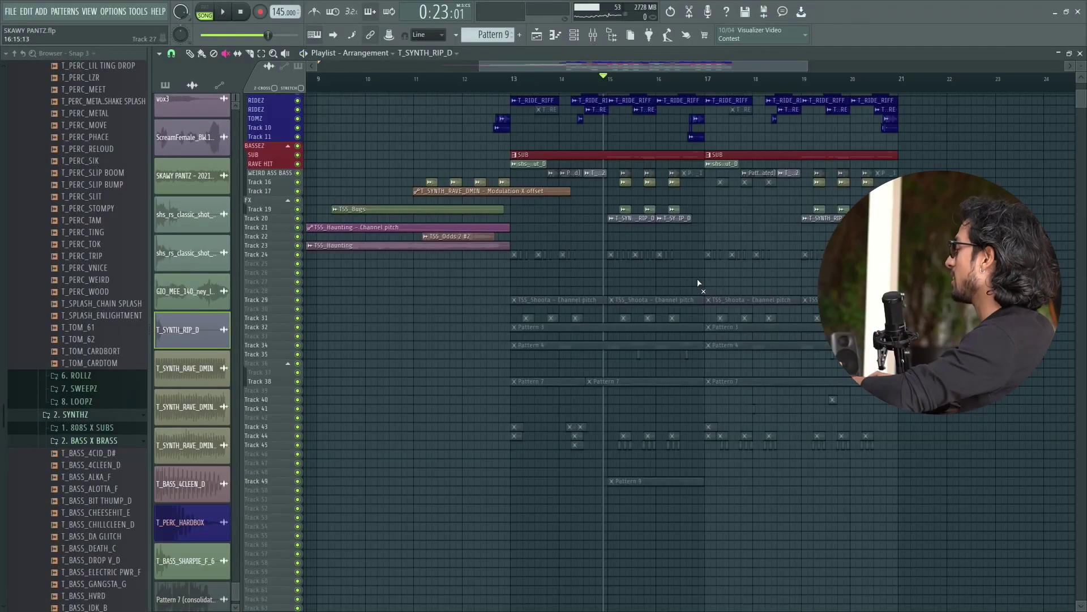
Play the drop and scroll to Track 24's vocal chops beside the TSS_Shoota pitch automation.
{"action": "scroll", "coordinate": [698, 283], "scroll_direction": "up", "scroll_amount": 4}
{"action": "scroll", "coordinate": [656, 297], "scroll_direction": "down", "scroll_amount": 3}
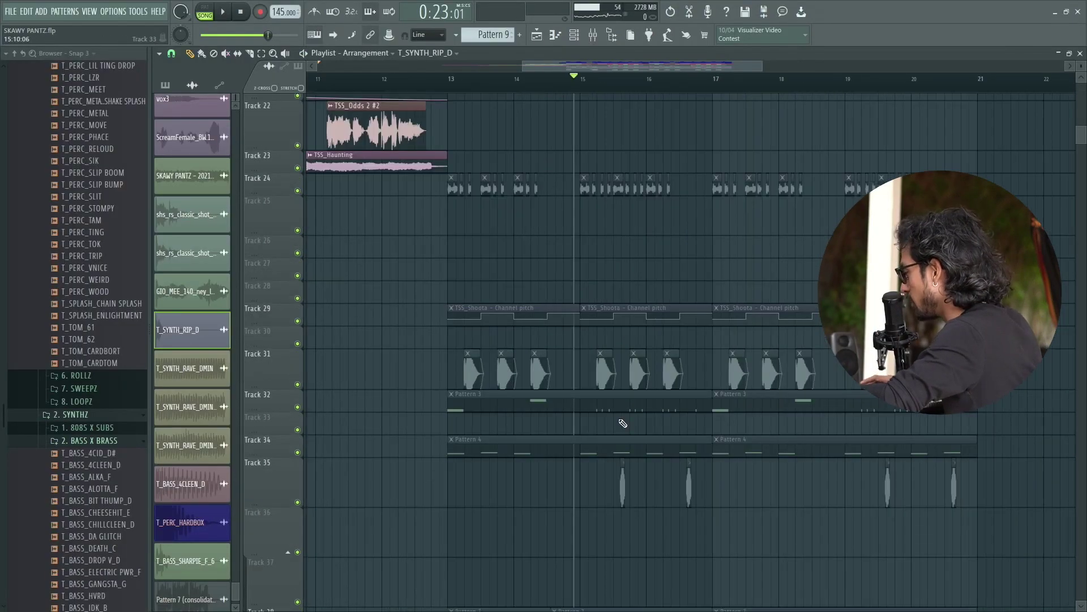
{"action": "scroll", "coordinate": [622, 418], "scroll_direction": "down", "scroll_amount": 3}
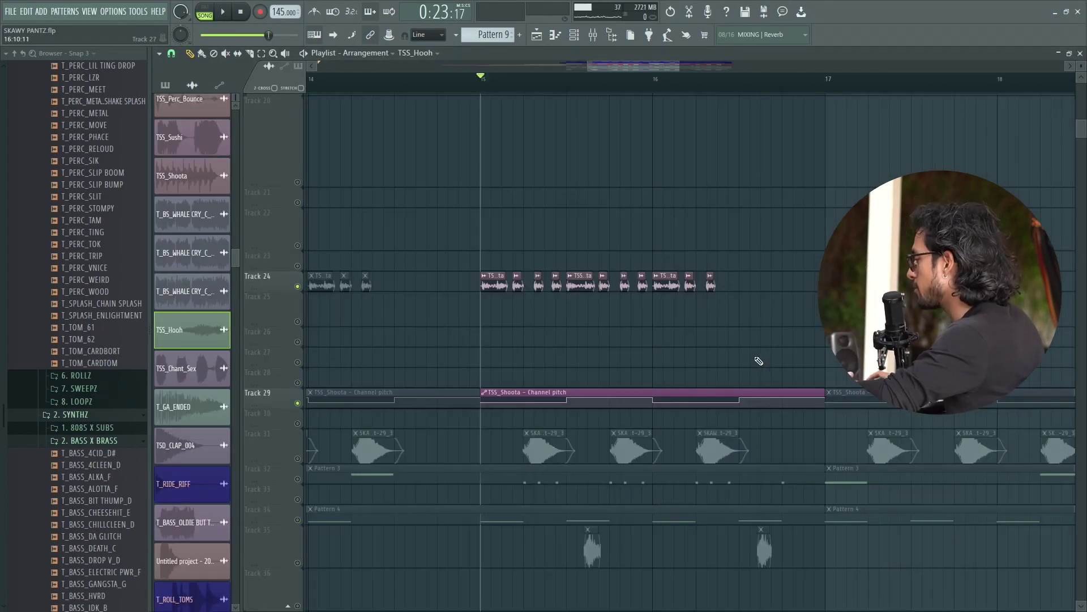
{"action": "key", "text": "space"}
{"action": "scroll", "coordinate": [305, 249], "scroll_direction": "up", "scroll_amount": 5}
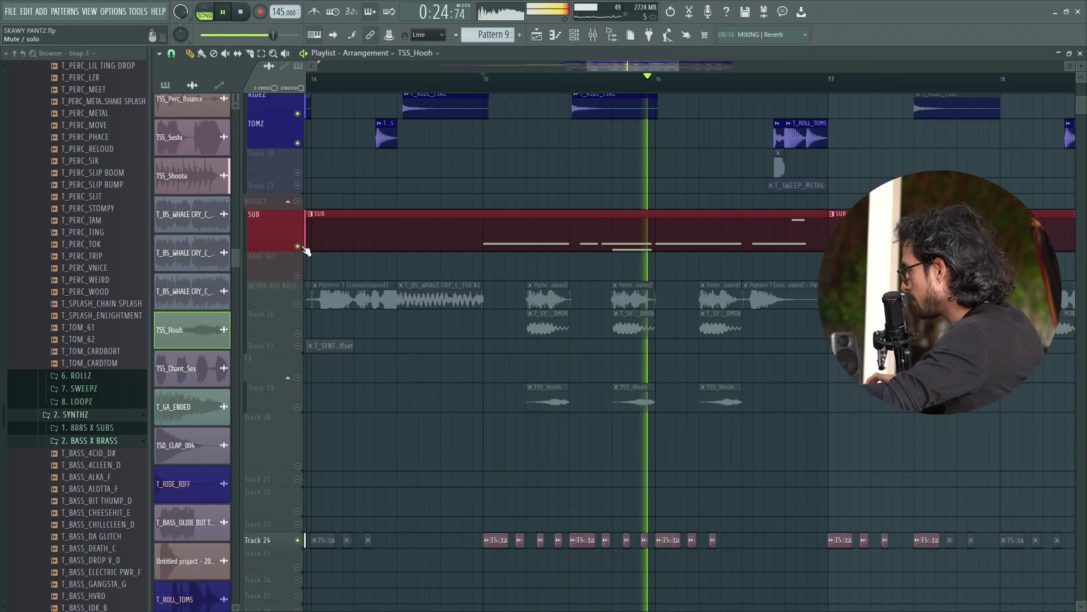
{"action": "scroll", "coordinate": [762, 434], "scroll_direction": "down", "scroll_amount": 4}
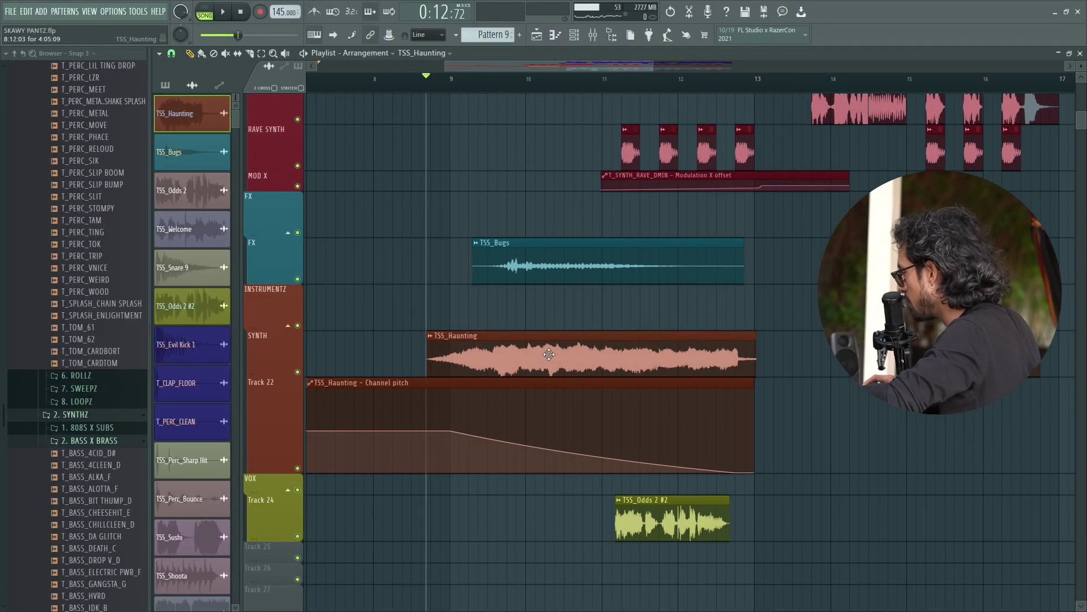
Check TSS_Haunting's settings, nudge it slightly later, and view T_SYNTH_RAVE_DMIN's Mod X settings.
{"action": "double_click", "coordinate": [542, 354]}
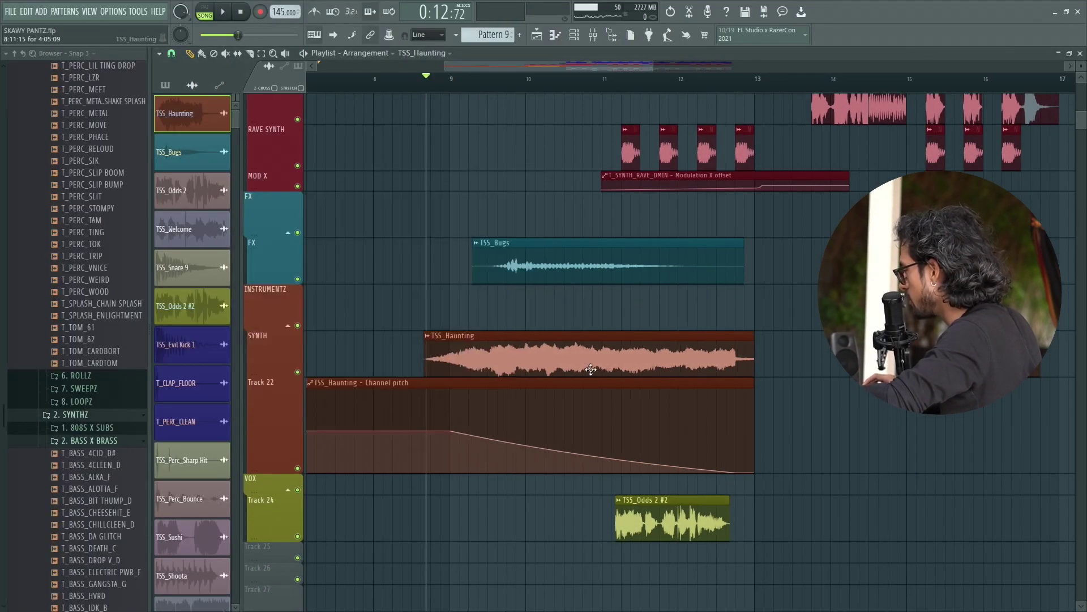
{"action": "left_click_drag", "start_coordinate": [613, 334], "coordinate": [615, 335]}
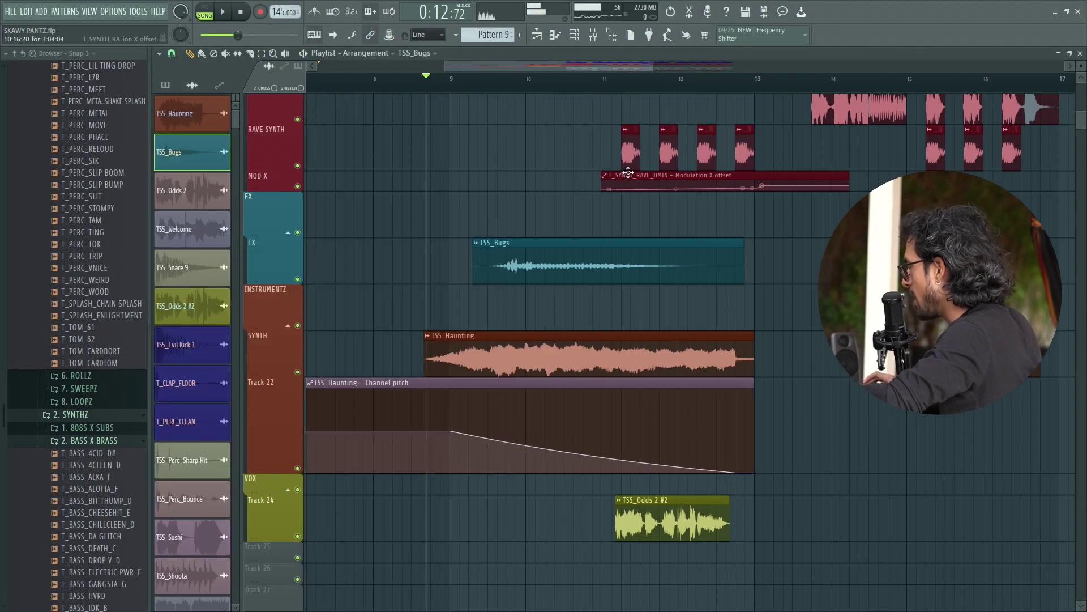
{"action": "scroll", "coordinate": [527, 311], "scroll_direction": "up", "scroll_amount": 3}
{"action": "double_click", "coordinate": [454, 381]}
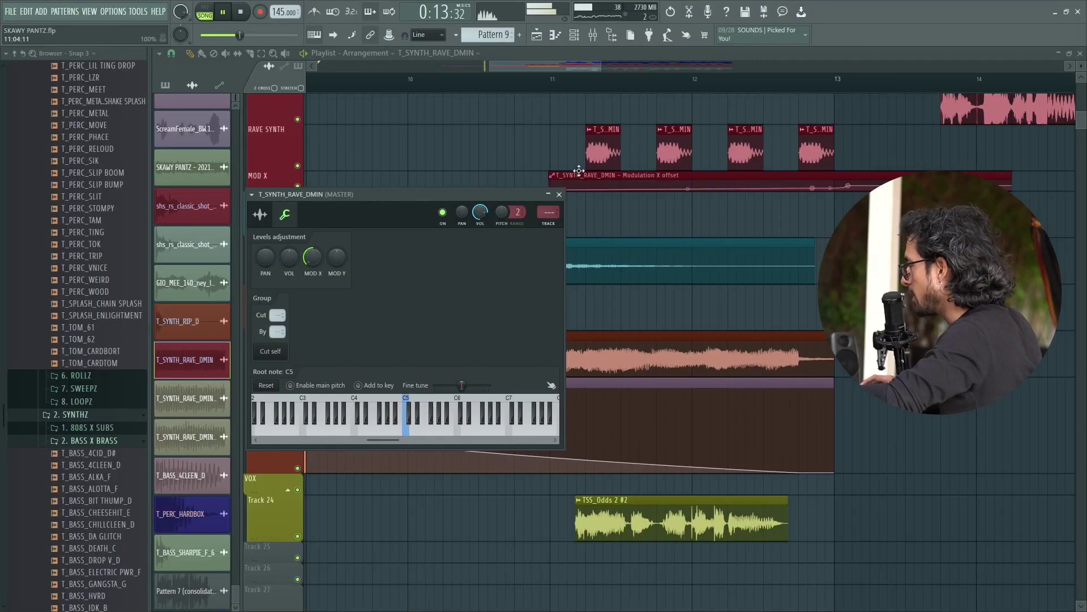
{"action": "key", "text": "Escape"}
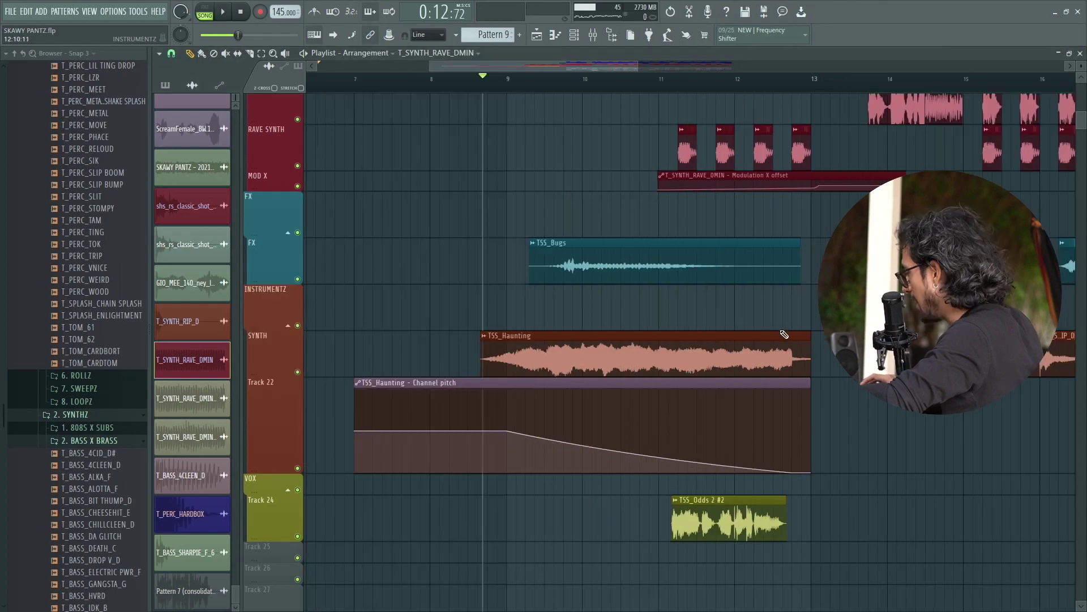
Review the TSS_Odds 2 #2 vocal clip settings, then scroll out to the whole arrangement.
{"action": "scroll", "coordinate": [787, 337], "scroll_direction": "up", "scroll_amount": 2}
{"action": "scroll", "coordinate": [787, 337], "scroll_direction": "down", "scroll_amount": 5}
{"action": "double_click", "coordinate": [491, 436]}
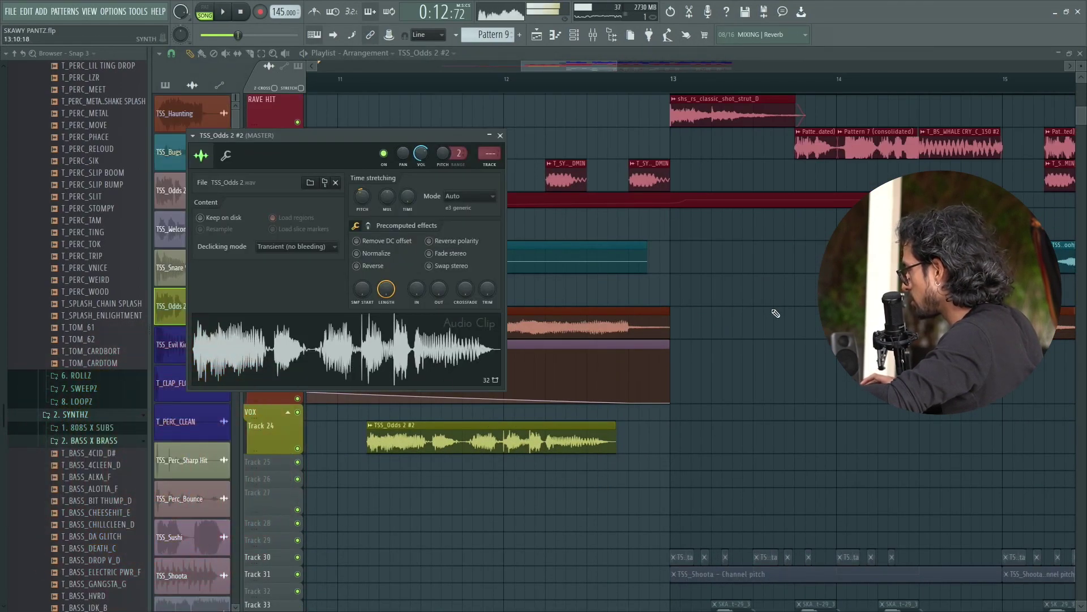
{"action": "key", "text": "Escape"}
{"action": "scroll", "coordinate": [607, 316], "scroll_direction": "down", "scroll_amount": 3}
{"action": "scroll", "coordinate": [753, 339], "scroll_direction": "down", "scroll_amount": 3}
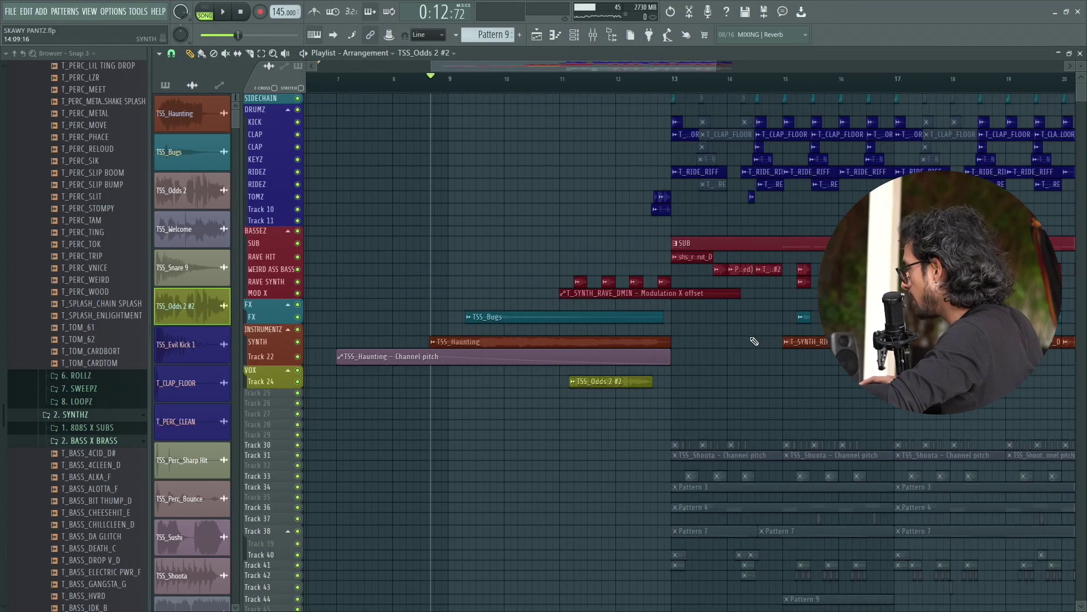